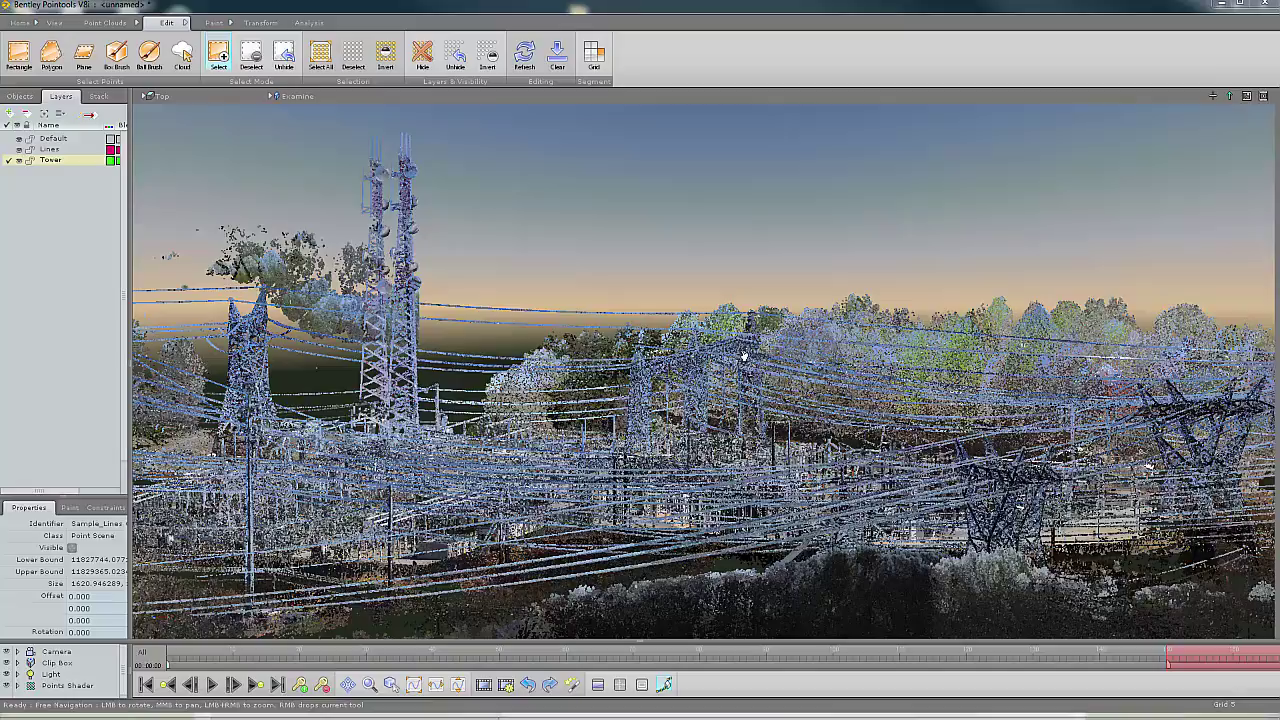
Step: Select the middle conductor, its jumper loop and the nearby vertical line below the gantry crossbeam with the Ball Brush
{"action": "scroll", "coordinate": [753, 377], "scroll_direction": "up", "scroll_amount": 3}
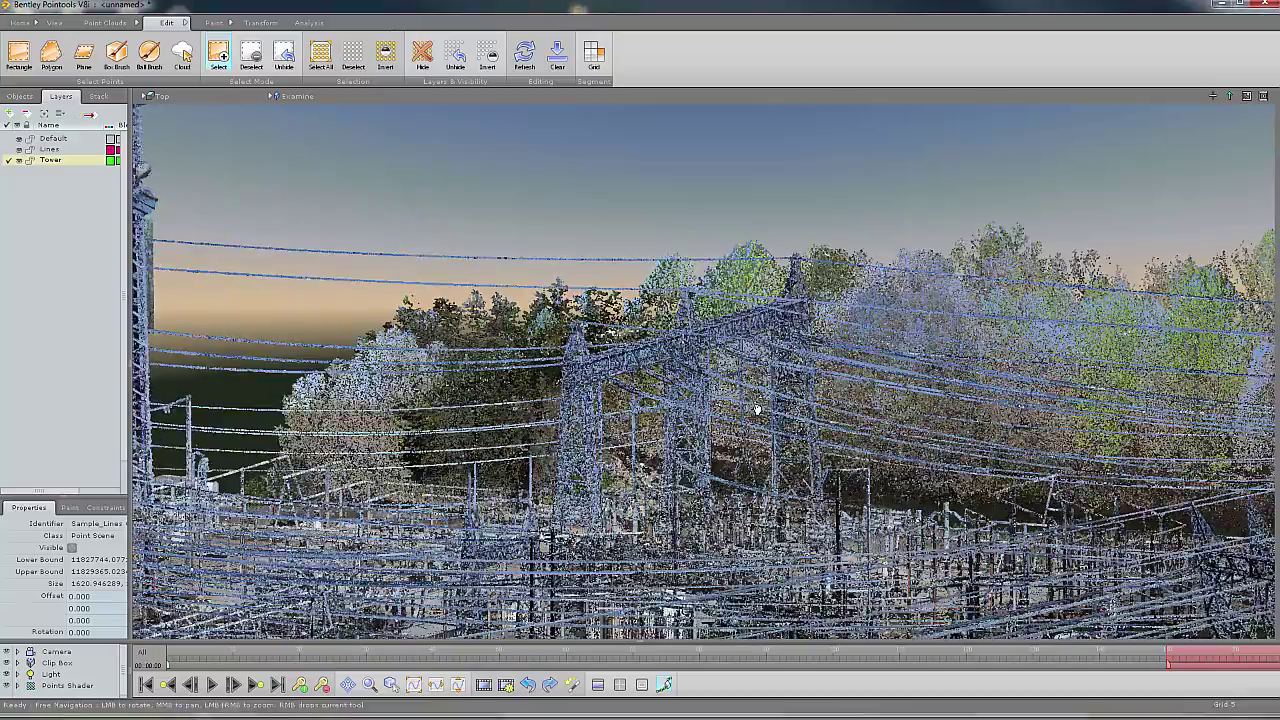
{"action": "scroll", "coordinate": [757, 409], "scroll_direction": "up", "scroll_amount": 5}
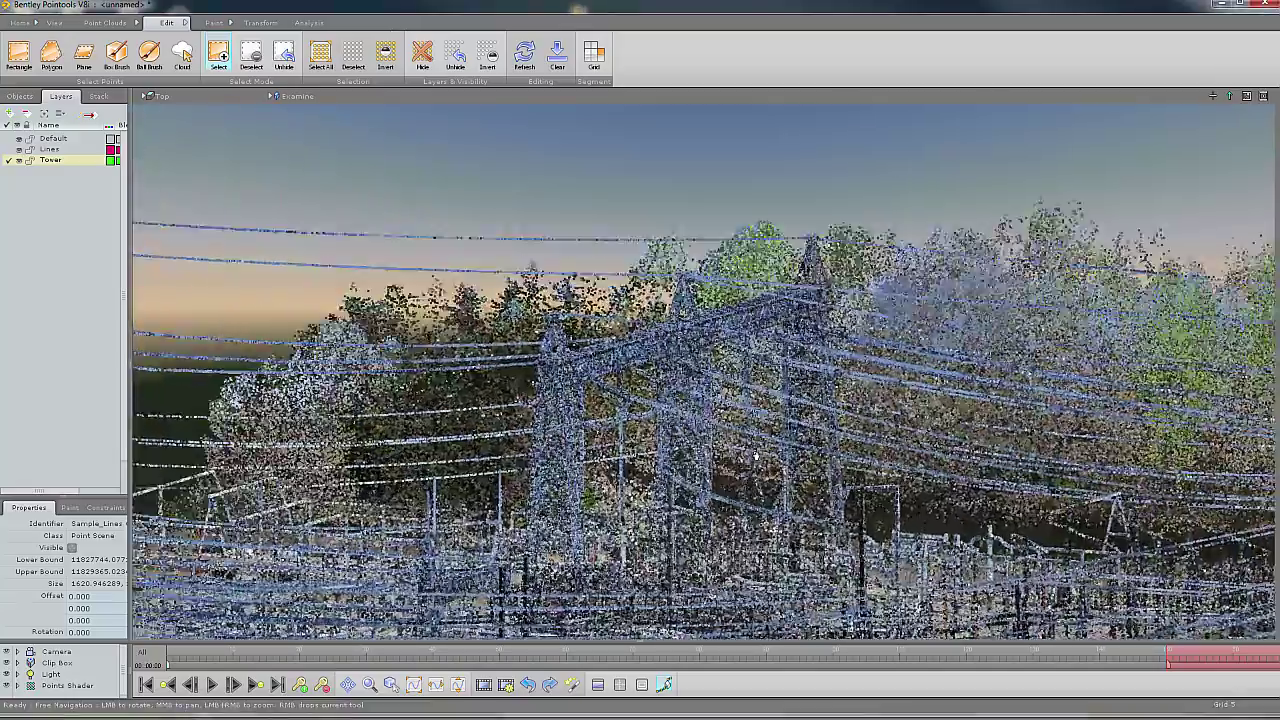
{"action": "scroll", "coordinate": [756, 476], "scroll_direction": "up", "scroll_amount": 5}
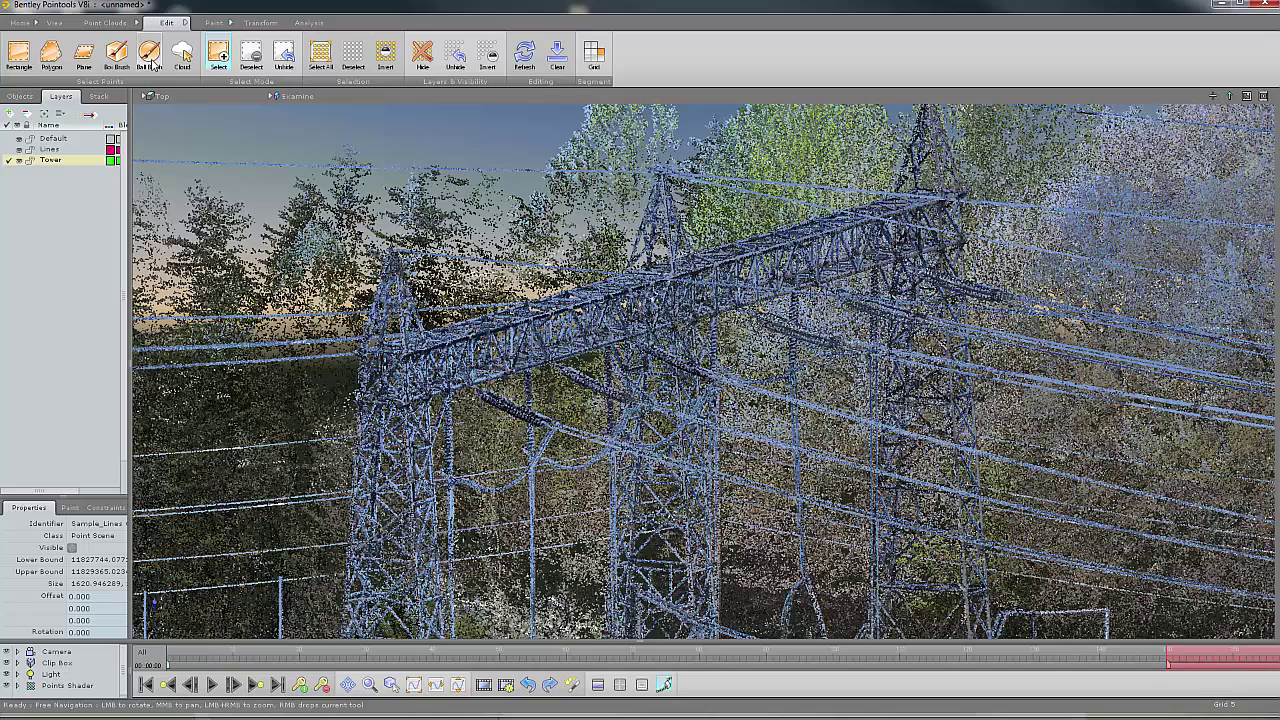
{"action": "left_click", "coordinate": [150, 55]}
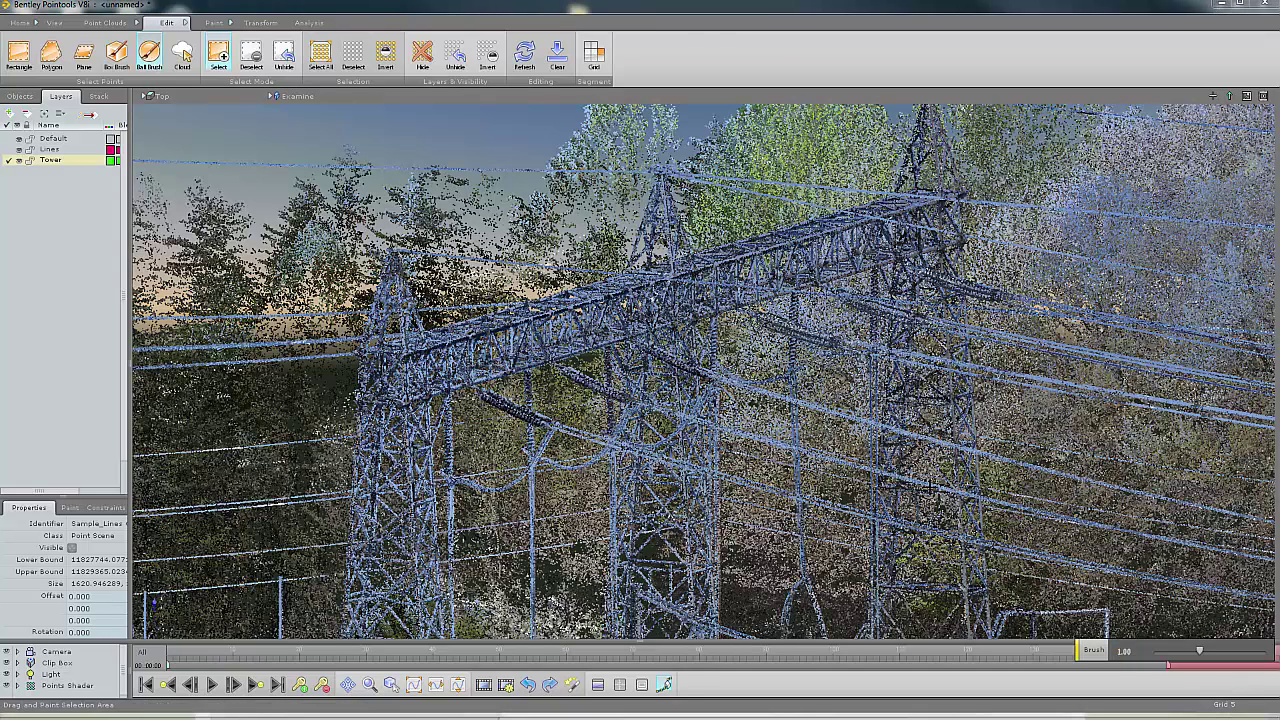
{"action": "left_click_drag", "start_coordinate": [932, 485], "coordinate": [928, 485]}
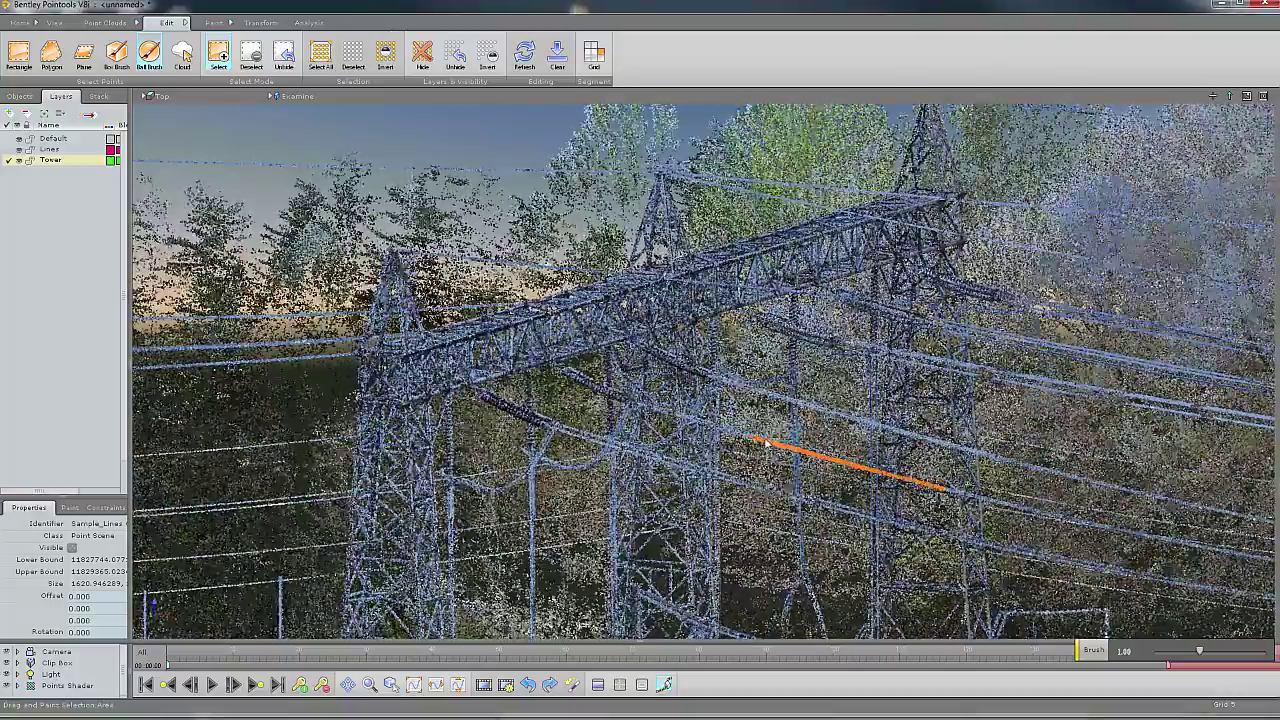
{"action": "left_click_drag", "start_coordinate": [766, 442], "coordinate": [736, 434]}
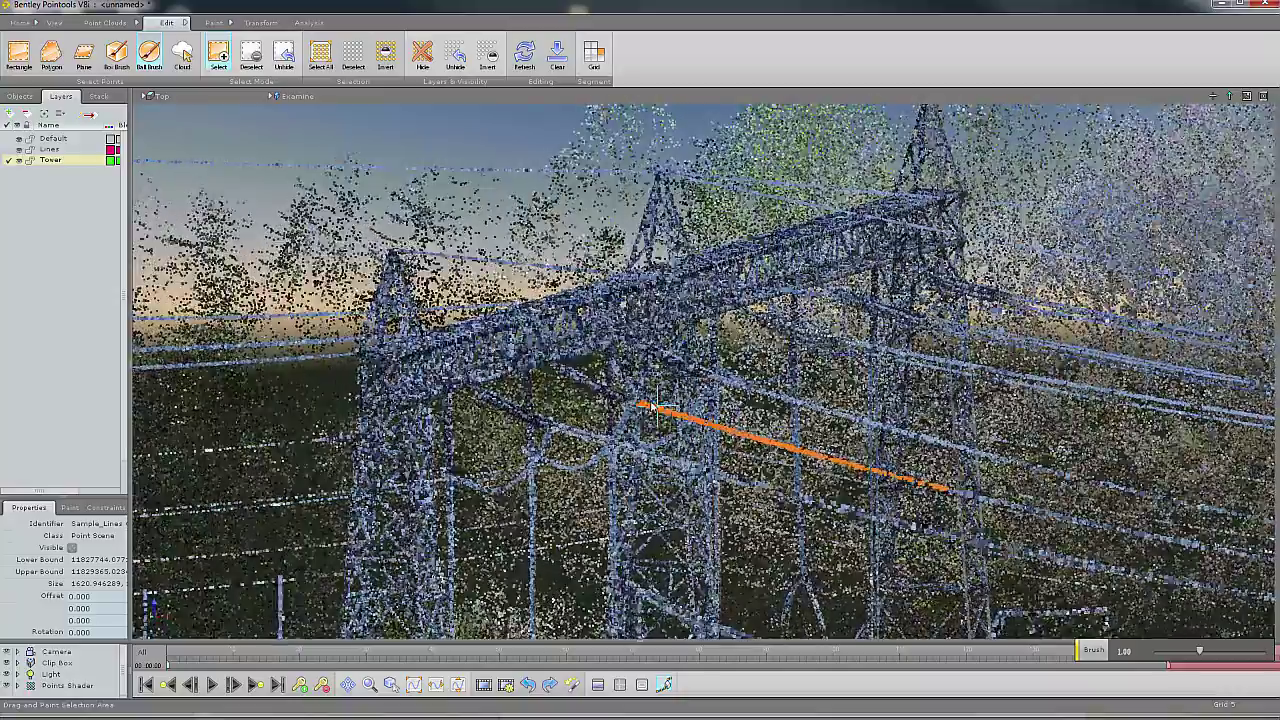
{"action": "left_click_drag", "start_coordinate": [658, 407], "coordinate": [611, 395]}
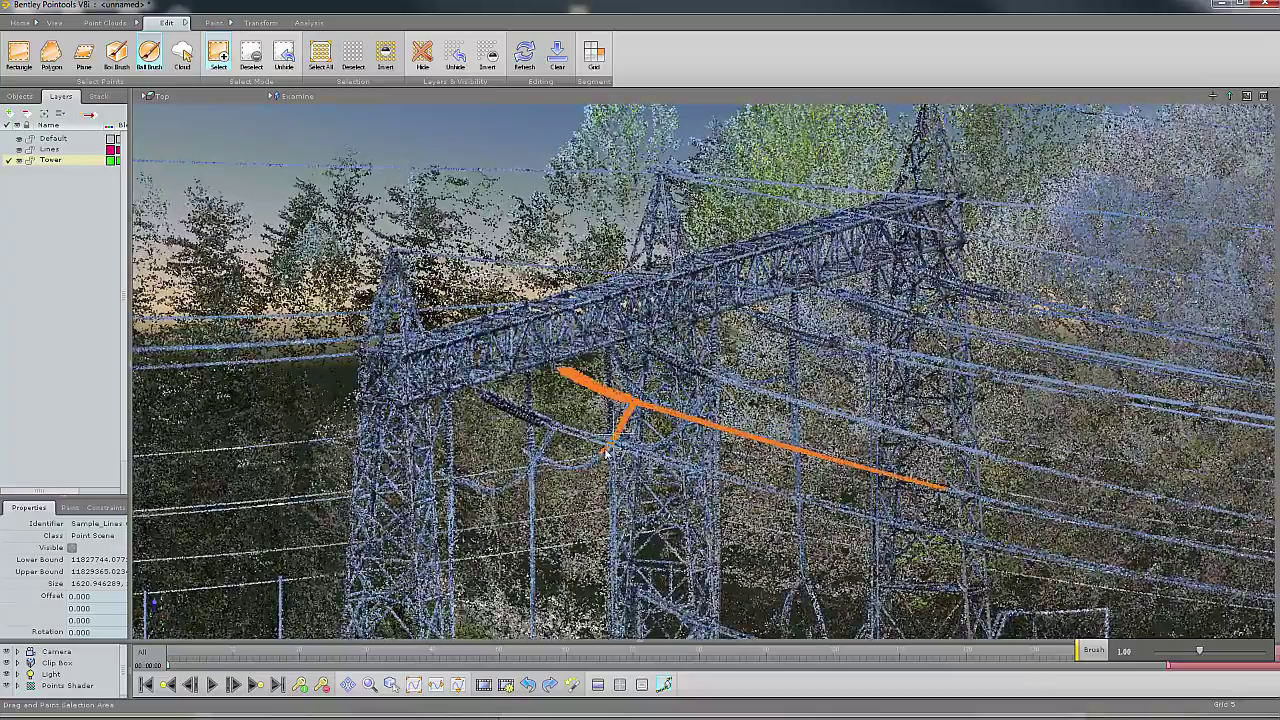
{"action": "left_click_drag", "start_coordinate": [605, 453], "coordinate": [590, 470]}
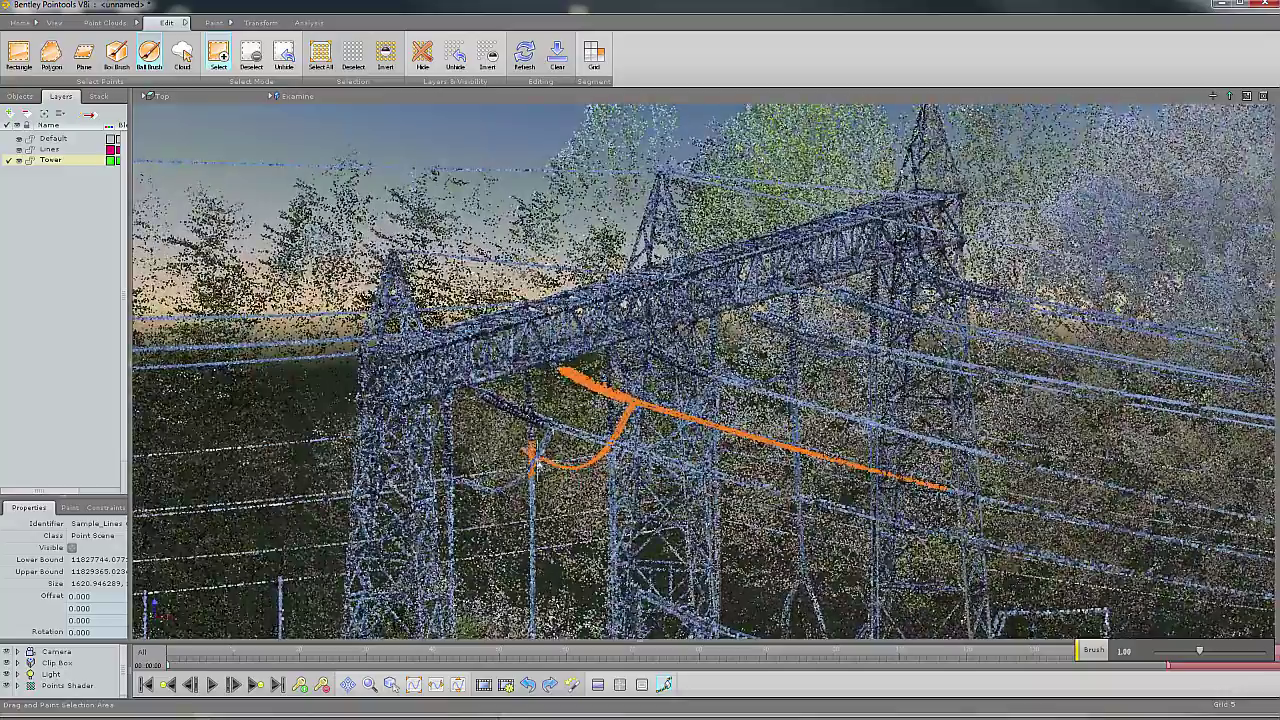
{"action": "mouse_move", "coordinate": [526, 395]}
{"action": "left_mouse_down"}
{"action": "mouse_move", "coordinate": [530, 376]}
{"action": "mouse_move", "coordinate": [530, 432]}
{"action": "left_mouse_up"}
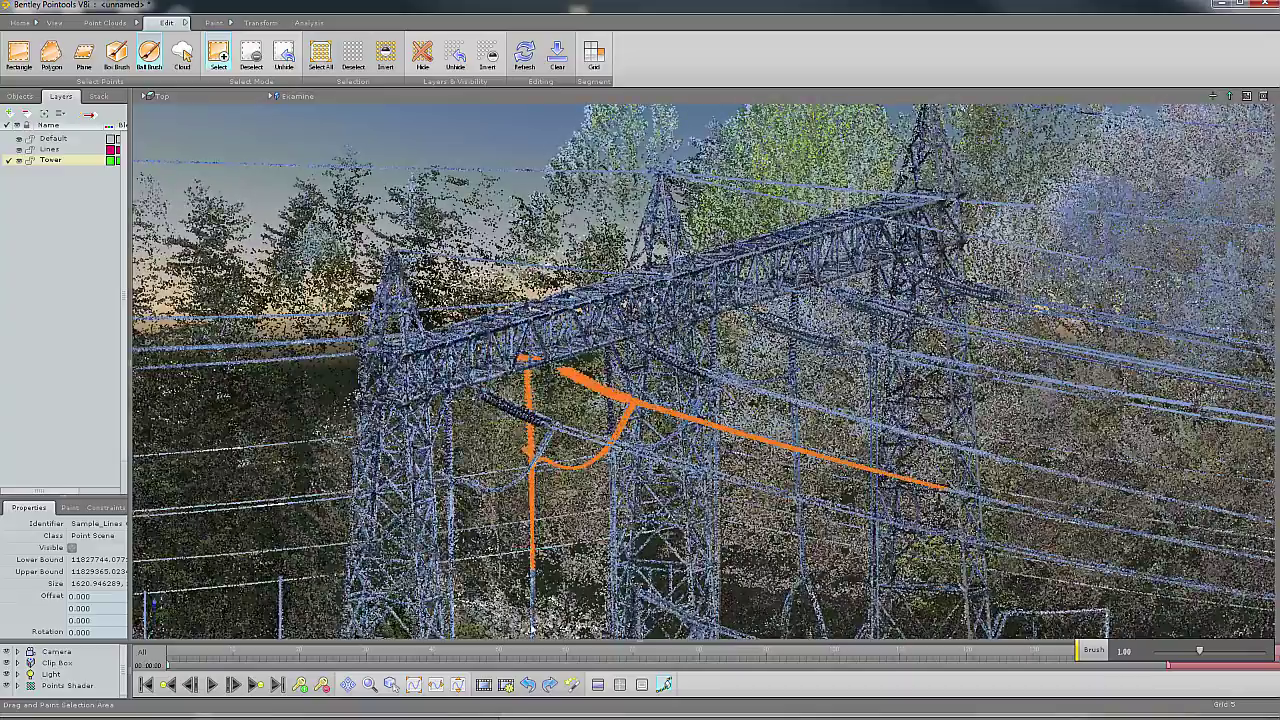
{"action": "left_click_drag", "start_coordinate": [533, 620], "coordinate": [533, 610]}
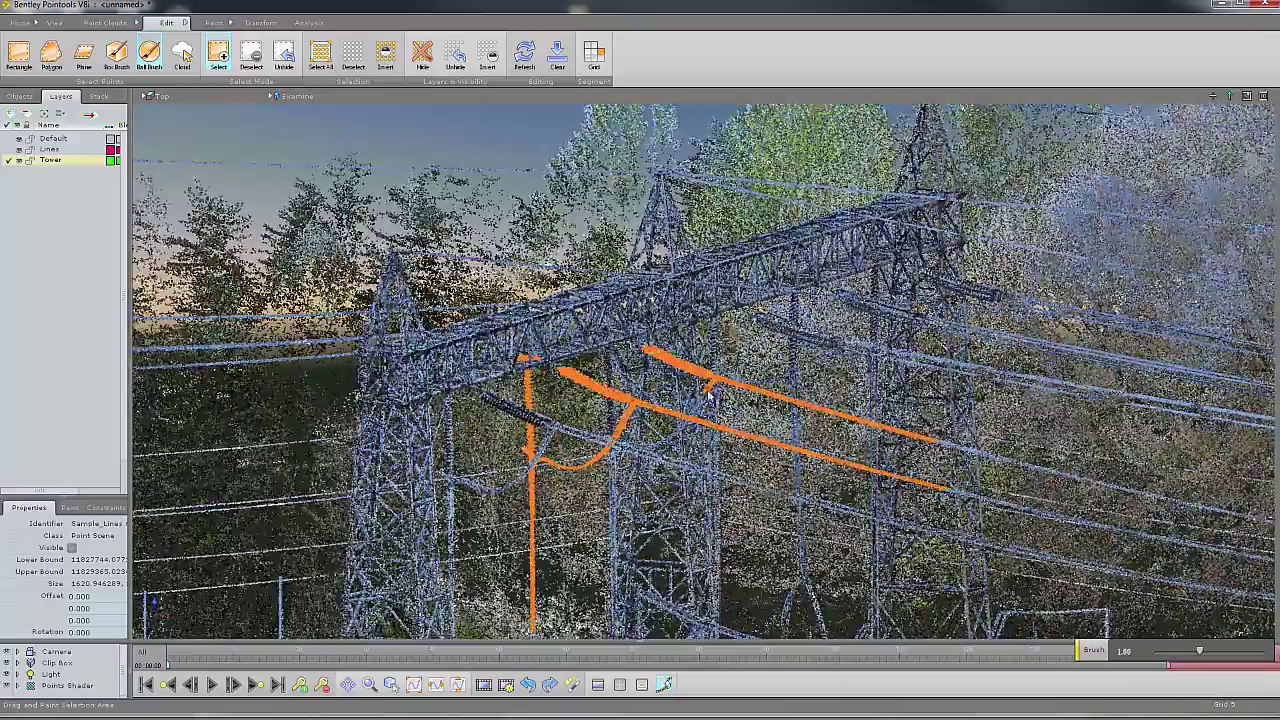
Step: Add the conductors on both sides, their jumper loops and the vertical line beside the left tower leg to the brushed selection
{"action": "left_click_drag", "start_coordinate": [708, 395], "coordinate": [690, 416]}
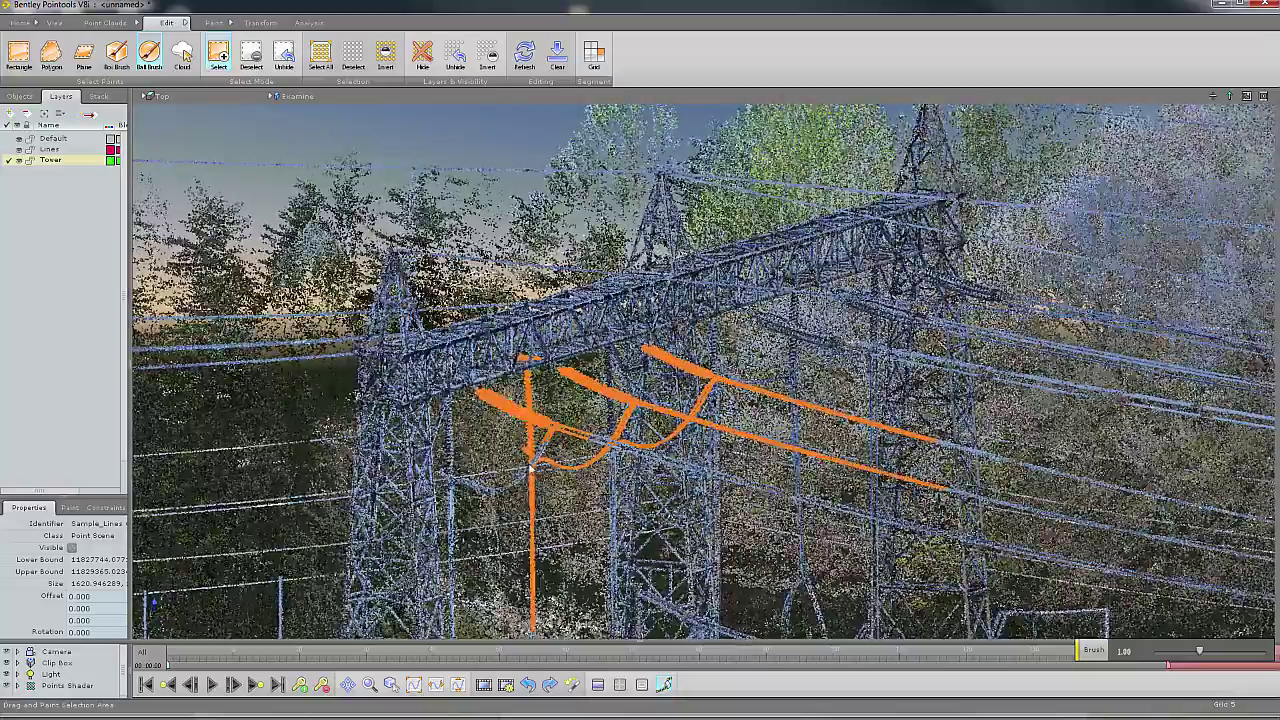
{"action": "mouse_move", "coordinate": [530, 467]}
{"action": "left_mouse_down"}
{"action": "mouse_move", "coordinate": [518, 481]}
{"action": "mouse_move", "coordinate": [539, 452]}
{"action": "left_mouse_up"}
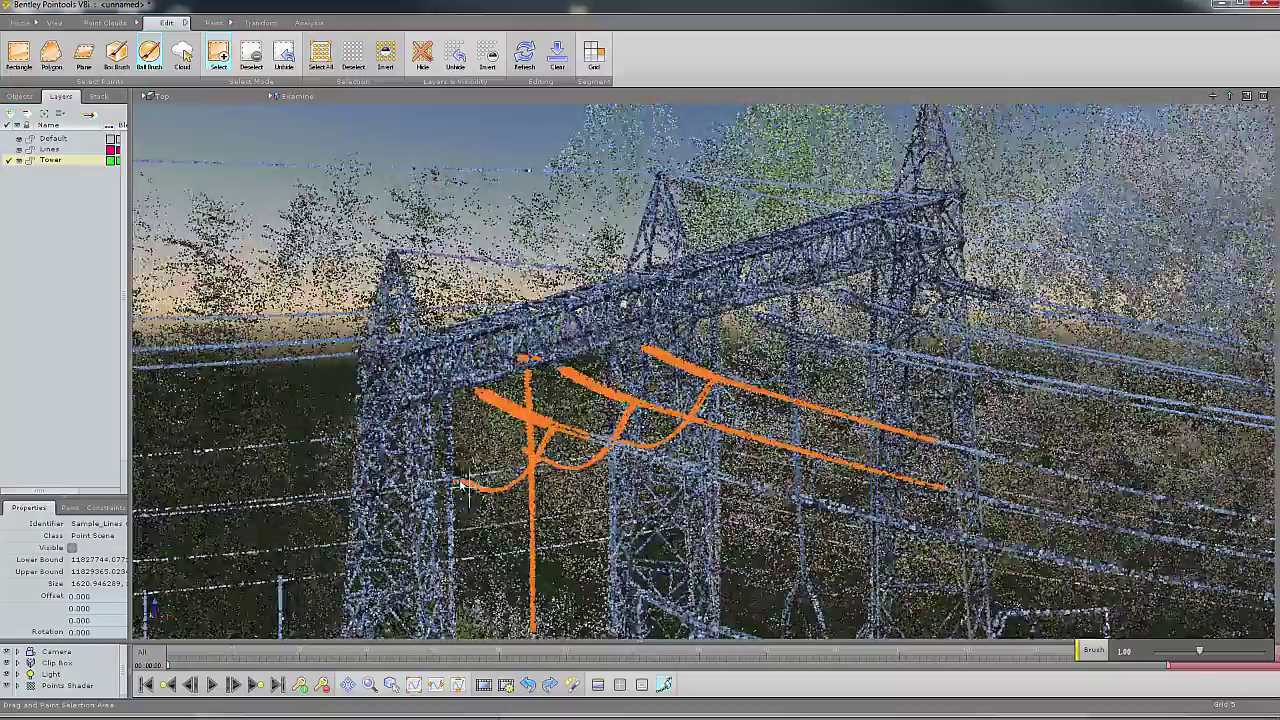
{"action": "left_click_drag", "start_coordinate": [462, 484], "coordinate": [456, 505]}
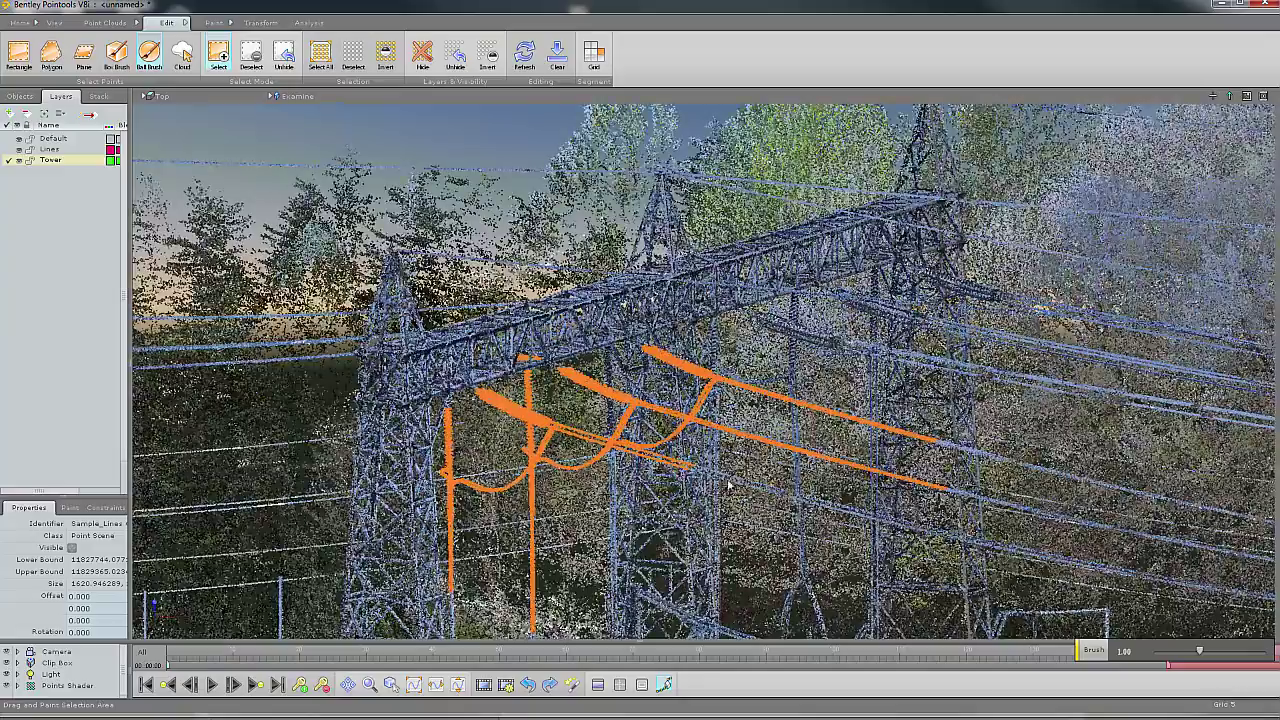
{"action": "left_click_drag", "start_coordinate": [728, 486], "coordinate": [752, 487]}
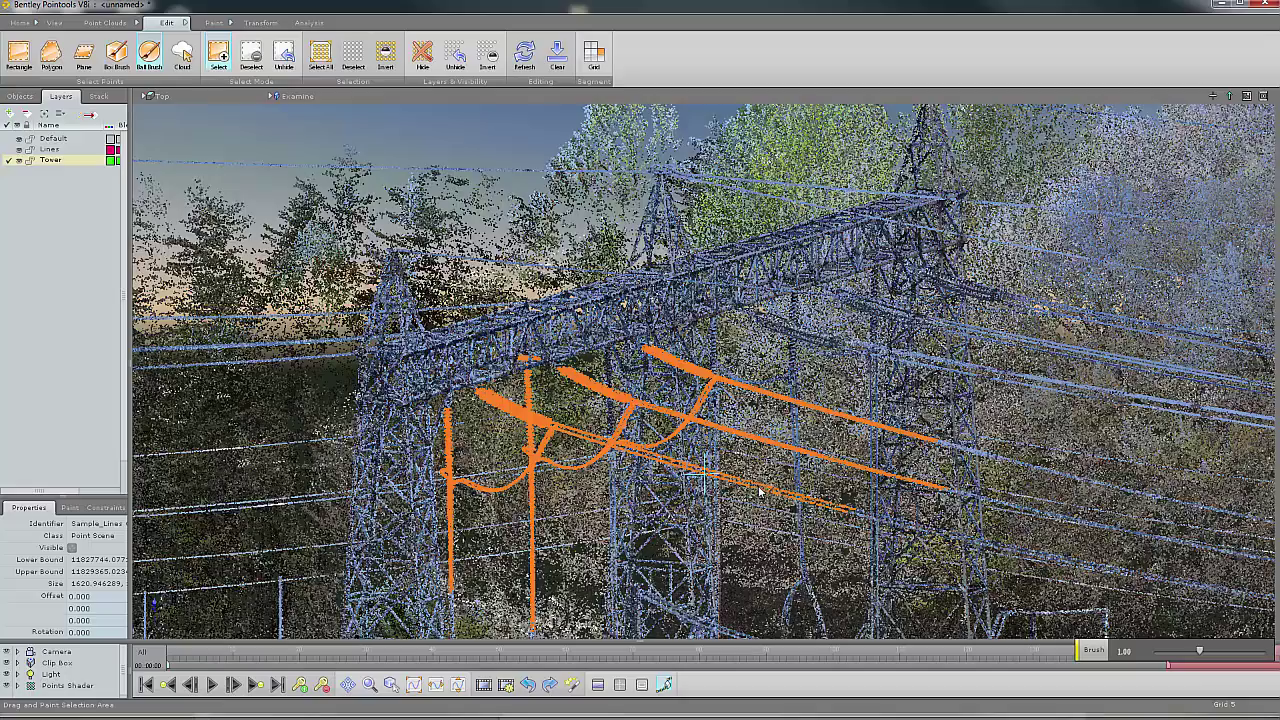
{"action": "left_click_drag", "start_coordinate": [800, 501], "coordinate": [958, 540]}
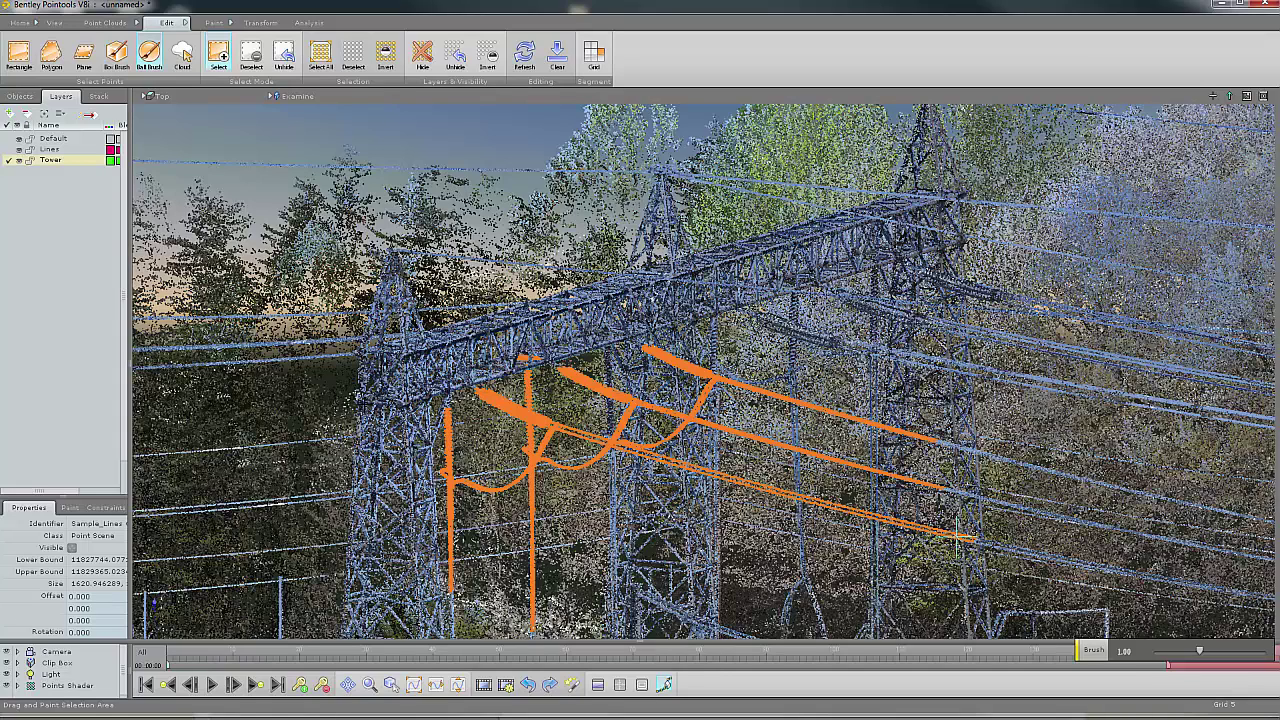
Step: Make Lines the current layer and move the selected conductor points into it
{"action": "left_click", "coordinate": [47, 150]}
{"action": "right_click", "coordinate": [47, 150]}
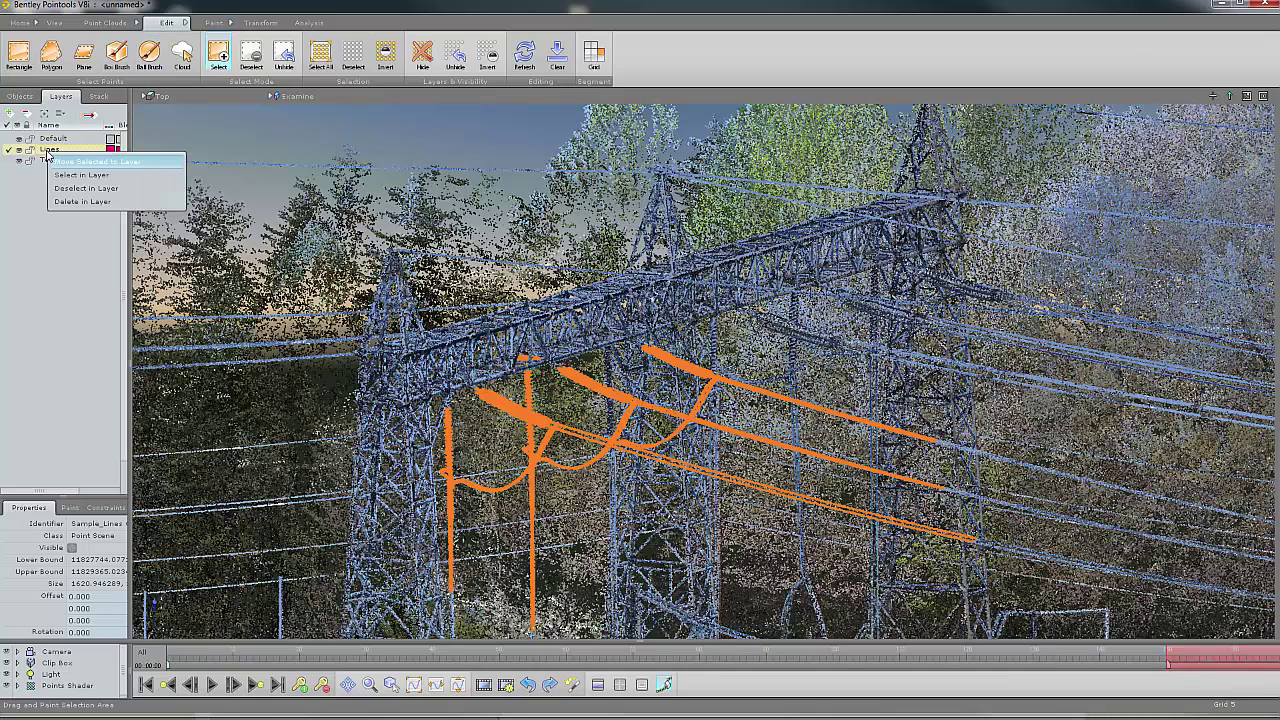
{"action": "left_click", "coordinate": [70, 188]}
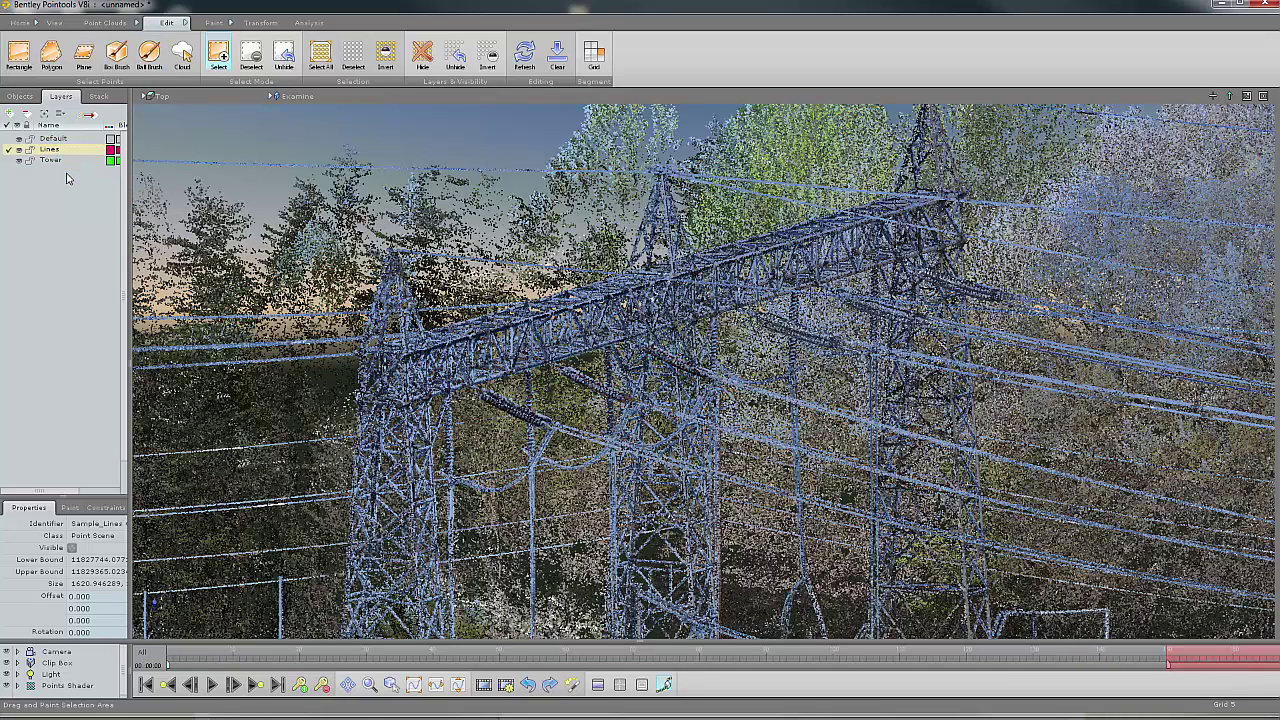
Step: Make Default the current layer and check the separated conductors by hiding the Lines layer and showing it again
{"action": "left_click", "coordinate": [57, 140]}
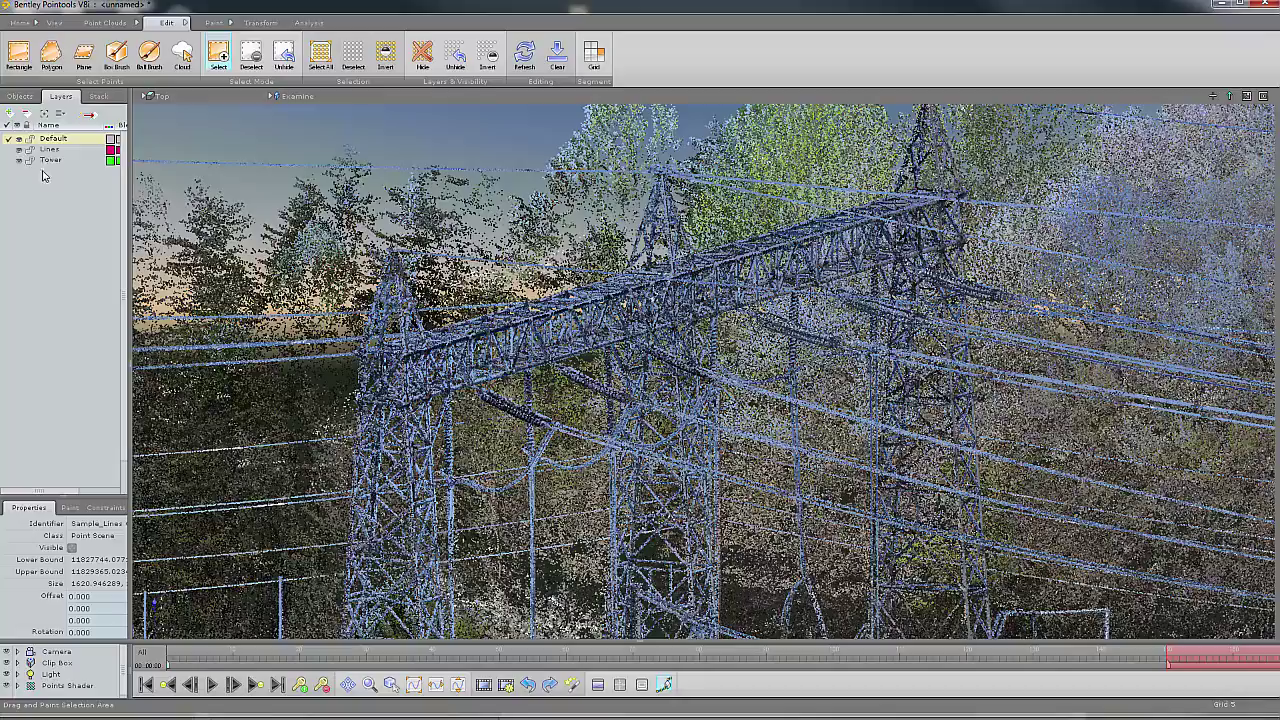
{"action": "left_click", "coordinate": [20, 152]}
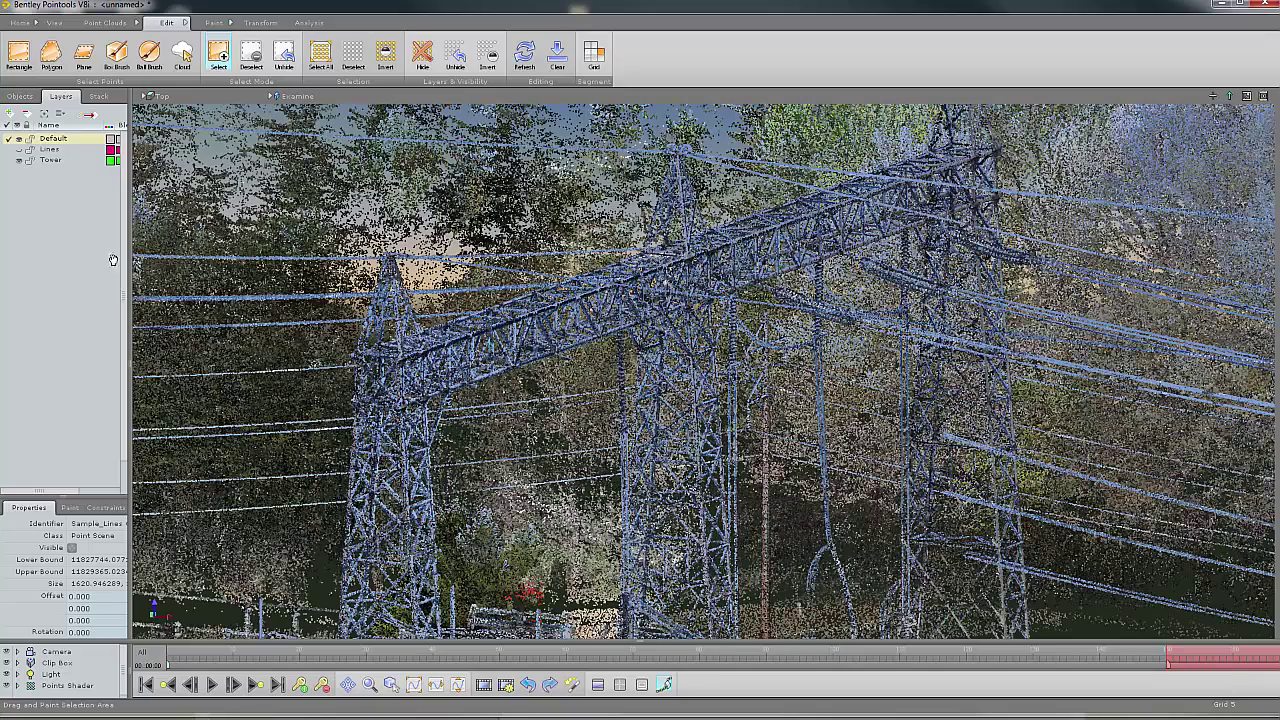
{"action": "left_click", "coordinate": [21, 151]}
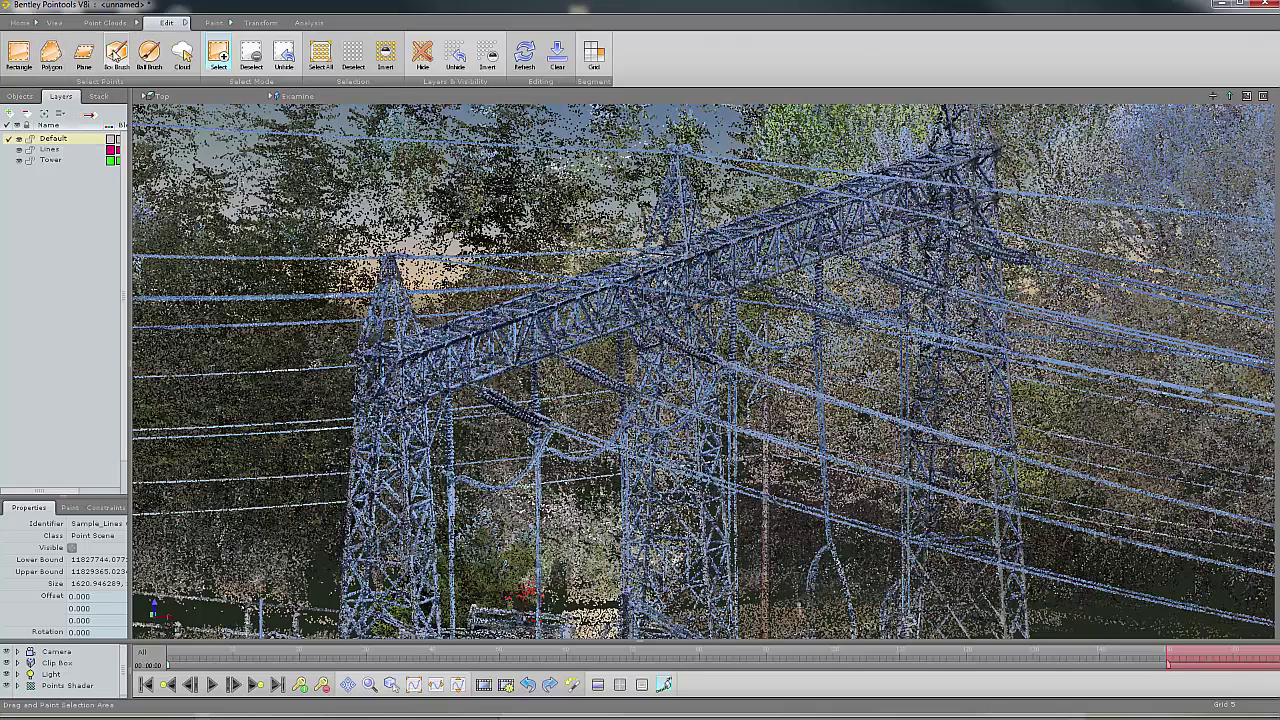
Step: Select the gantry's crossbeam, left tower leg and the left and middle peaks with the Box Brush
{"action": "left_click", "coordinate": [116, 56]}
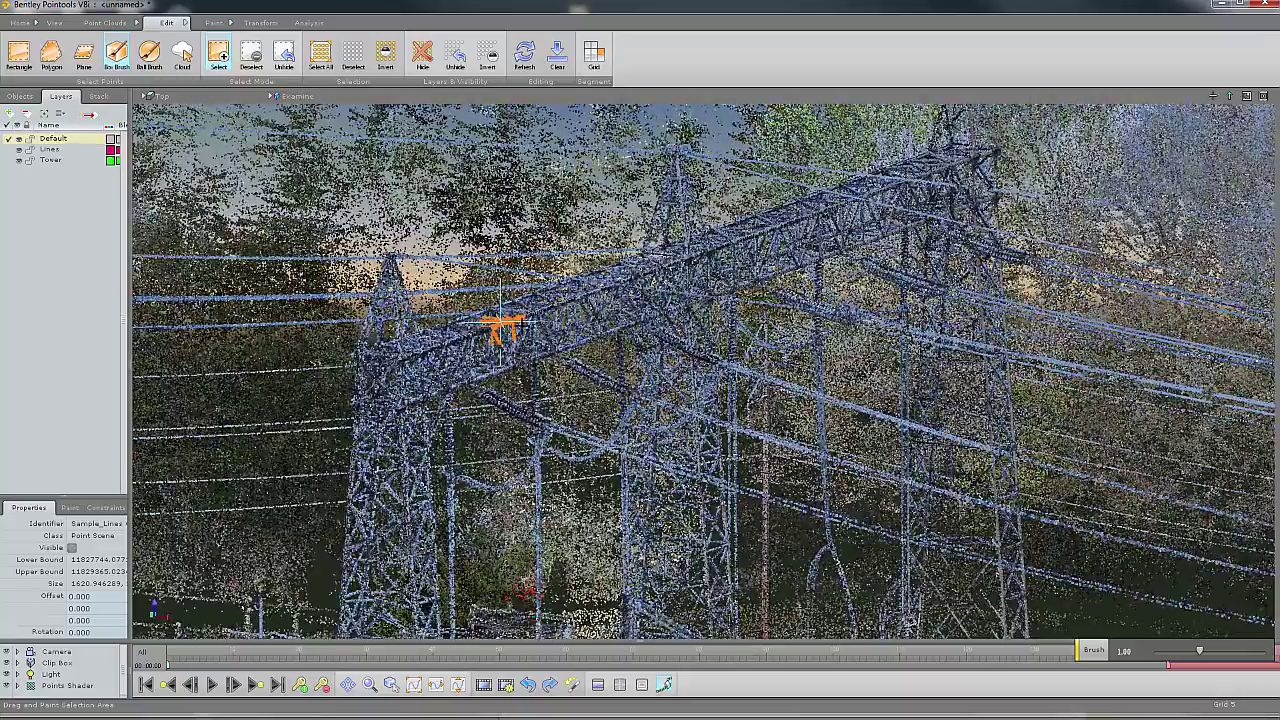
{"action": "left_click_drag", "start_coordinate": [503, 325], "coordinate": [605, 298]}
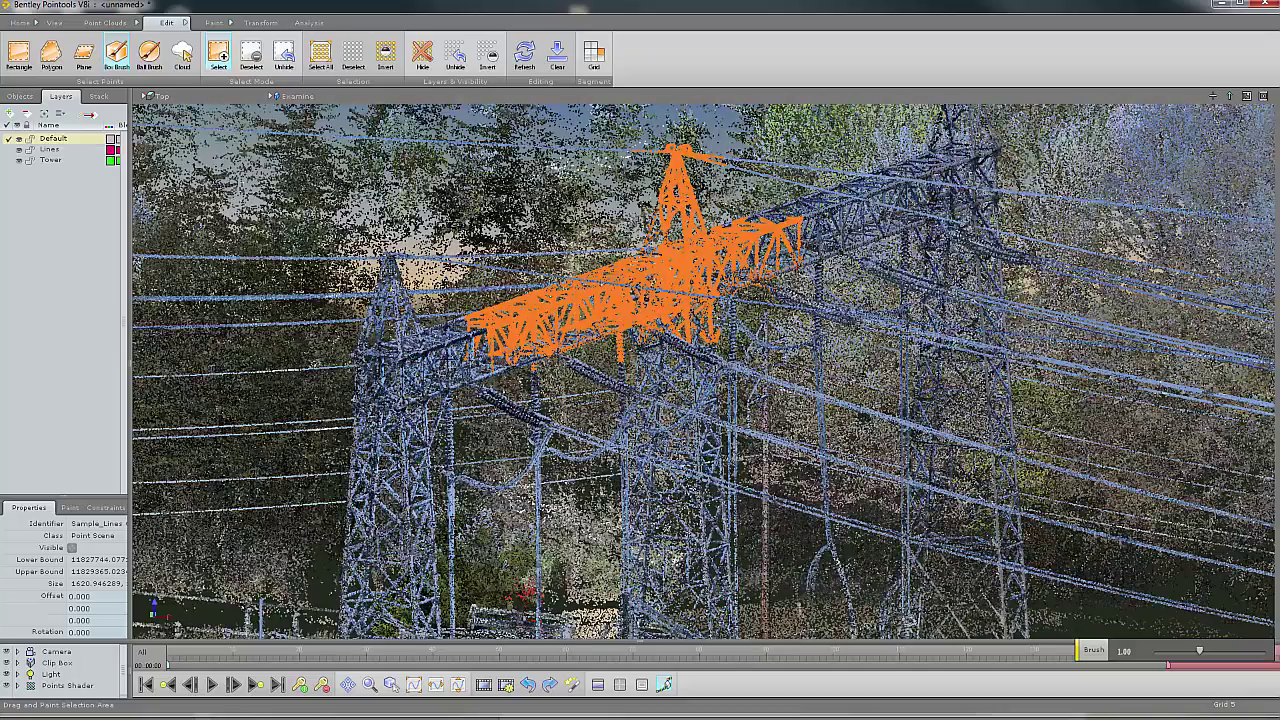
{"action": "left_click_drag", "start_coordinate": [443, 365], "coordinate": [467, 355]}
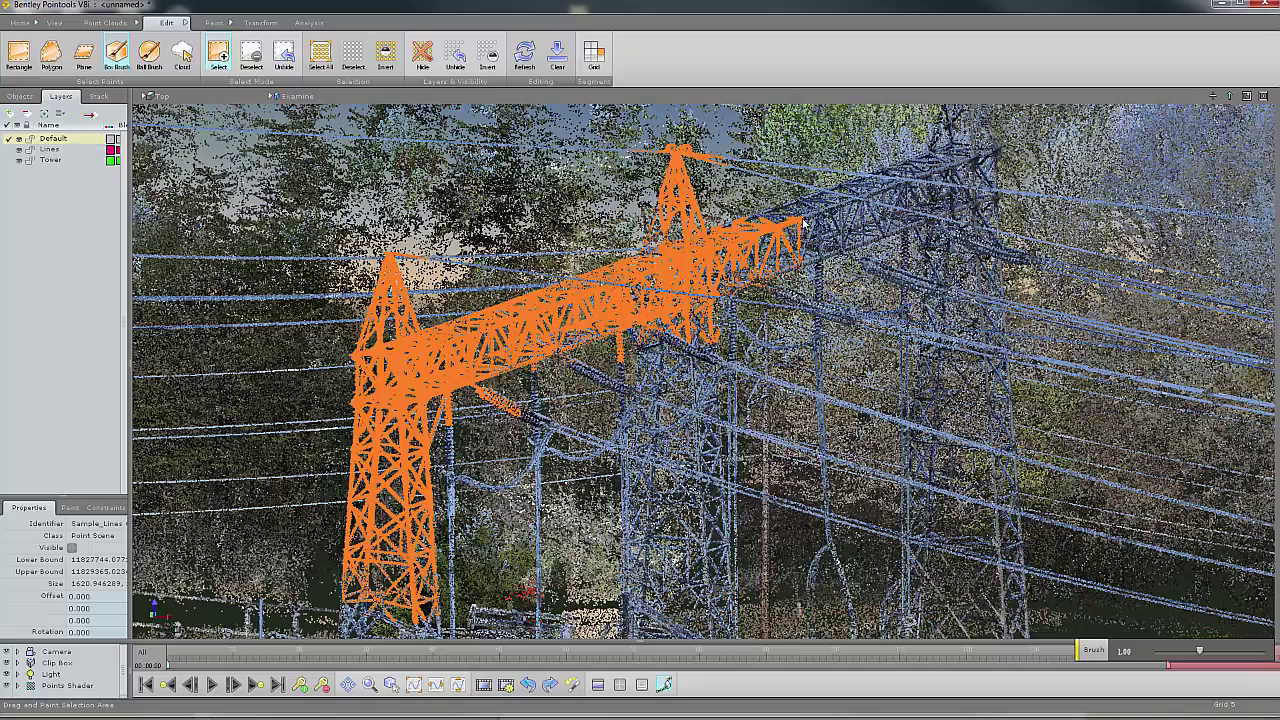
{"action": "mouse_move", "coordinate": [802, 222]}
{"action": "left_mouse_down"}
{"action": "mouse_move", "coordinate": [940, 171]}
{"action": "mouse_move", "coordinate": [926, 195]}
{"action": "mouse_move", "coordinate": [852, 240]}
{"action": "left_mouse_up"}
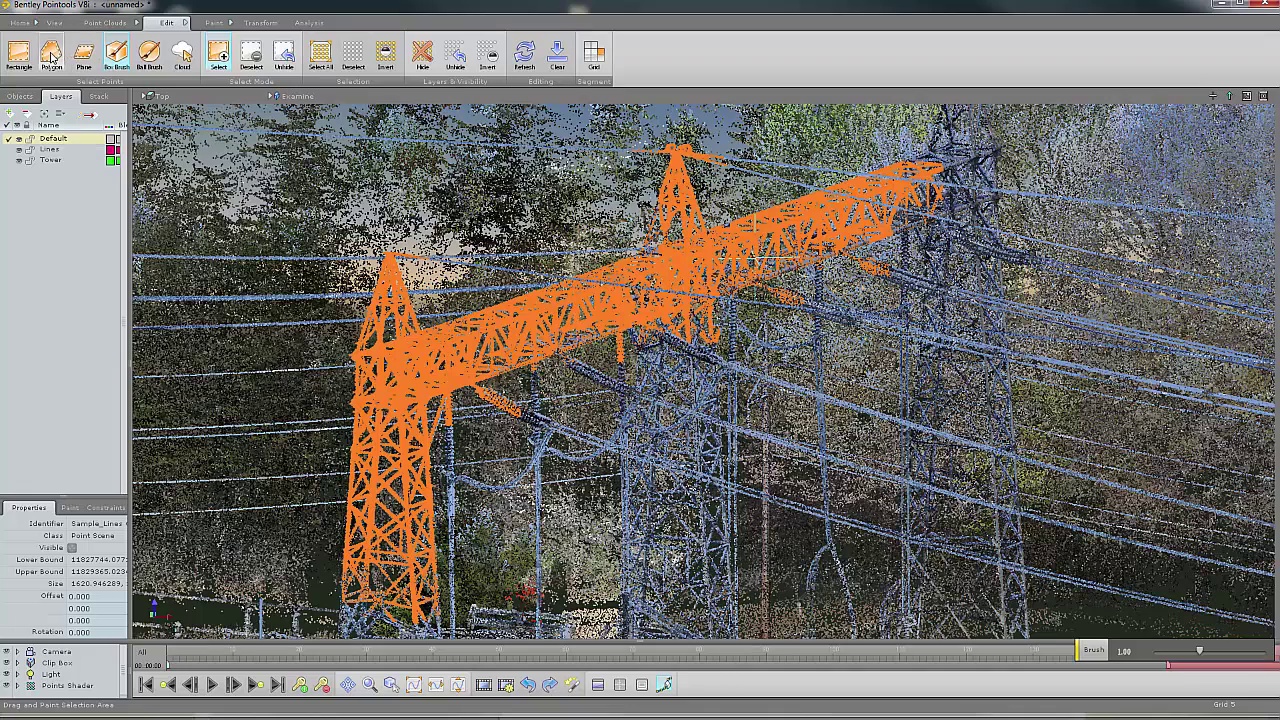
Step: Deselect the stray insulator and wire points around the selected gantry with a polygon fence and the Ball Brush
{"action": "left_click", "coordinate": [52, 55]}
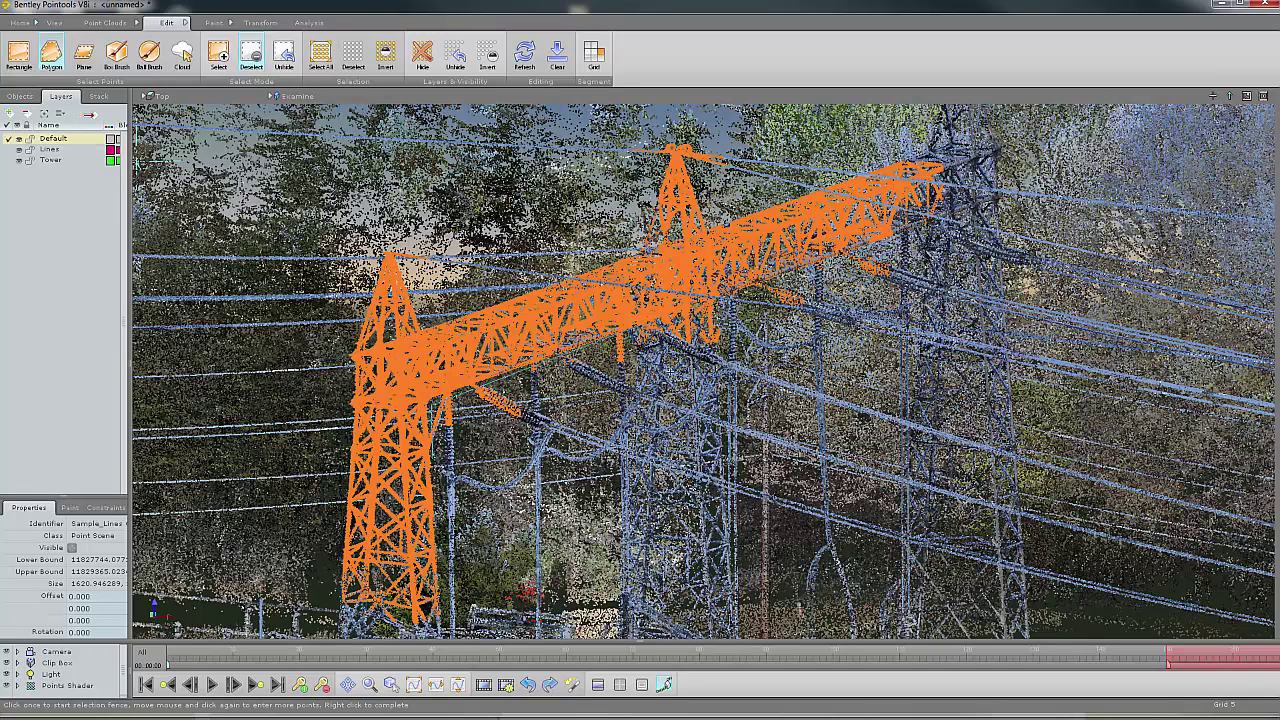
{"action": "right_click", "coordinate": [562, 487]}
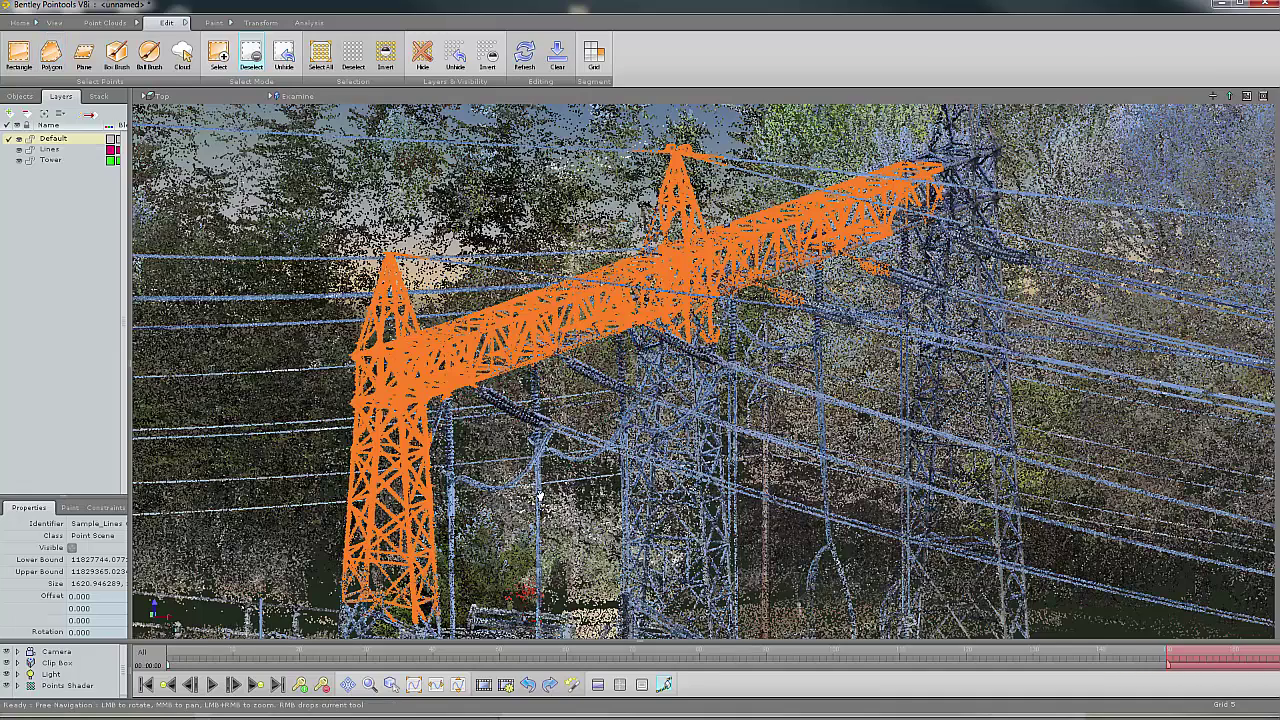
{"action": "left_click", "coordinate": [150, 62]}
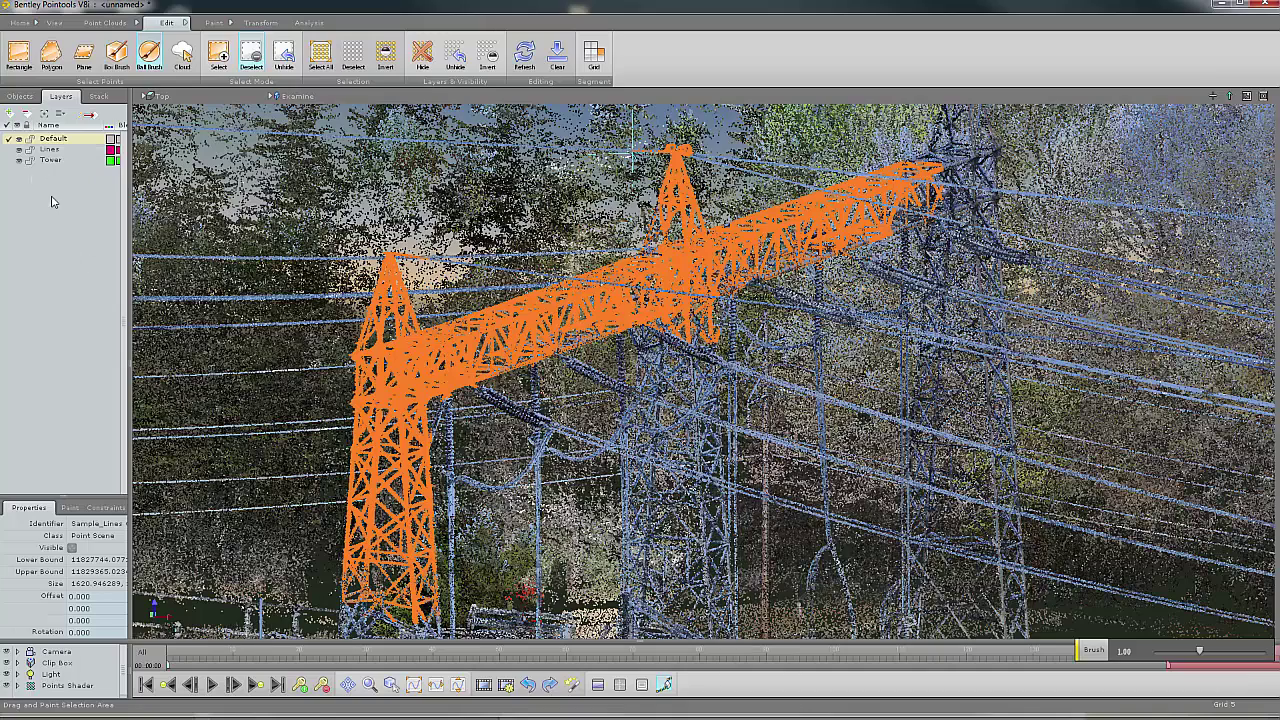
Step: Move the selected gantry points to the Tower layer and make Tower the current layer
{"action": "right_click", "coordinate": [48, 162]}
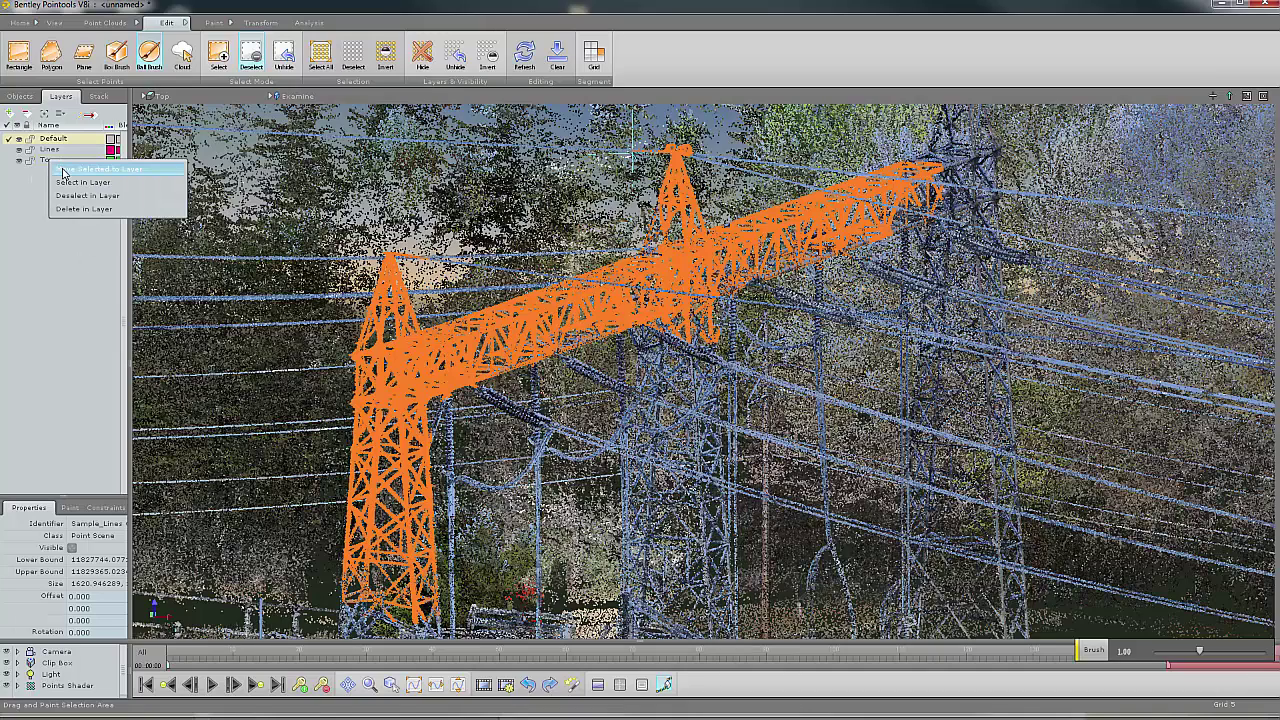
{"action": "left_click", "coordinate": [63, 172]}
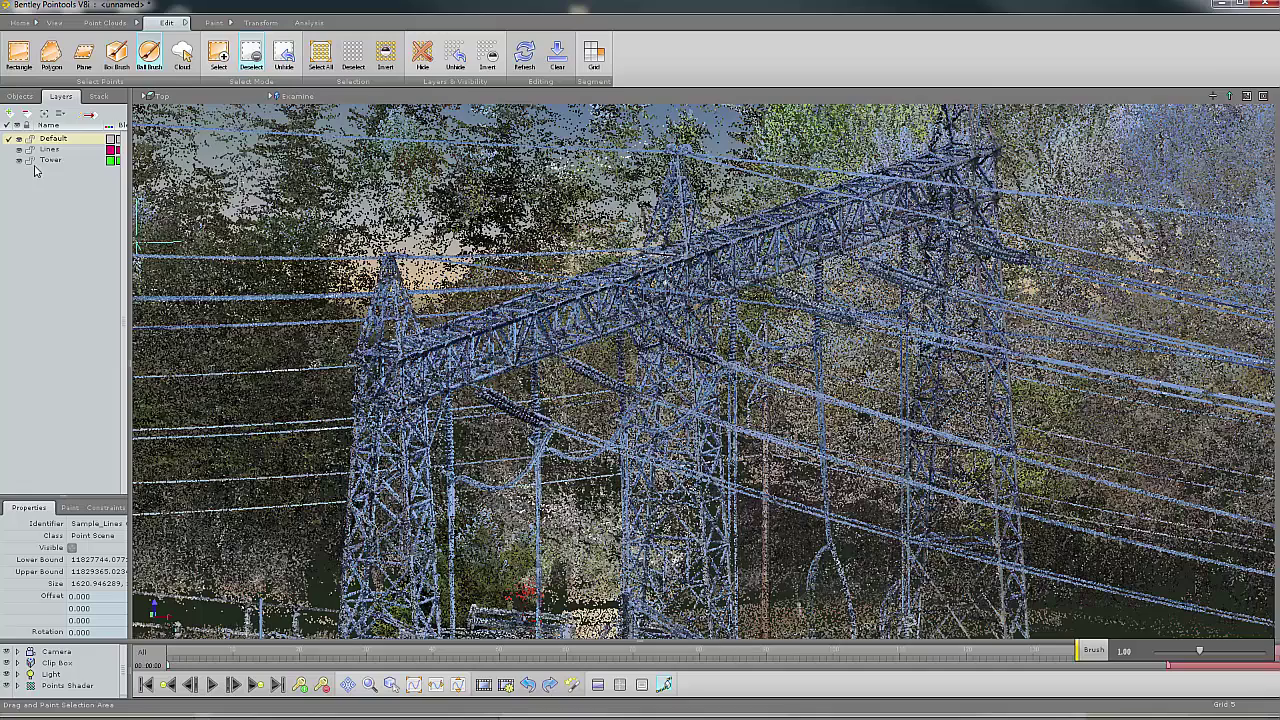
{"action": "key", "text": "Escape"}
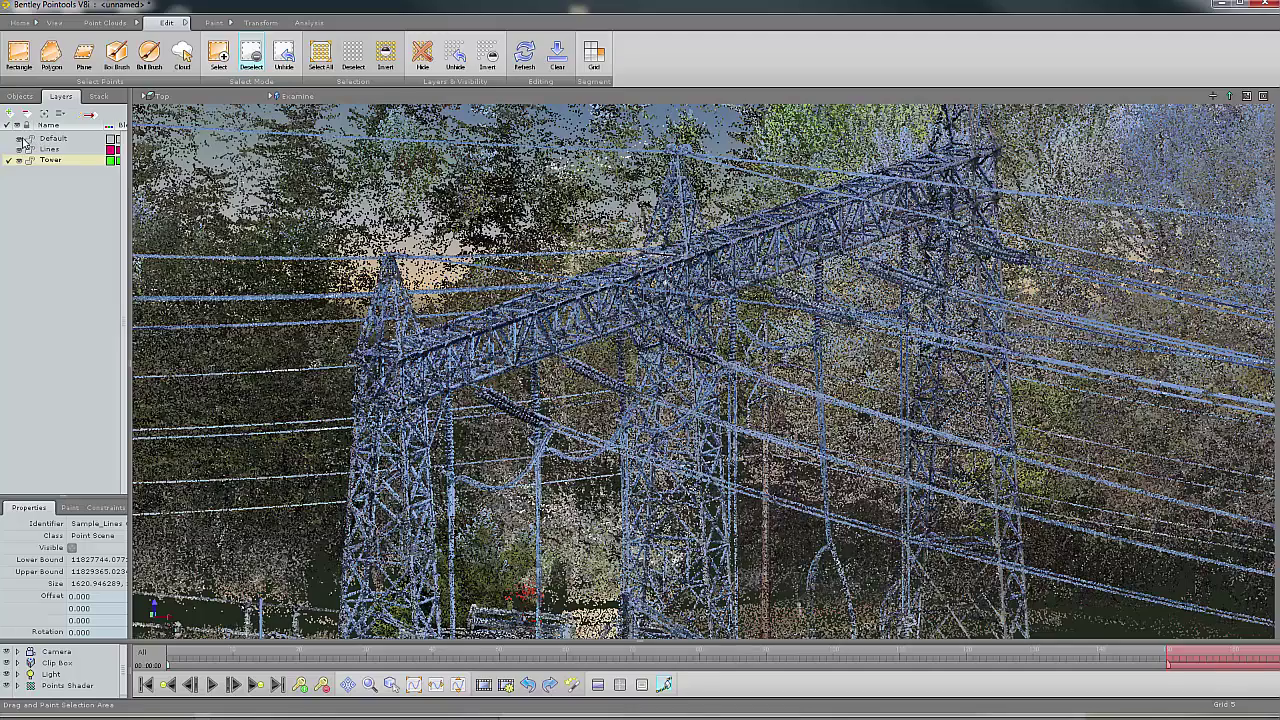
Step: Hide the Default and Lines layers to isolate the Tower layer's points, and inspect the structure from another angle
{"action": "left_click", "coordinate": [21, 139]}
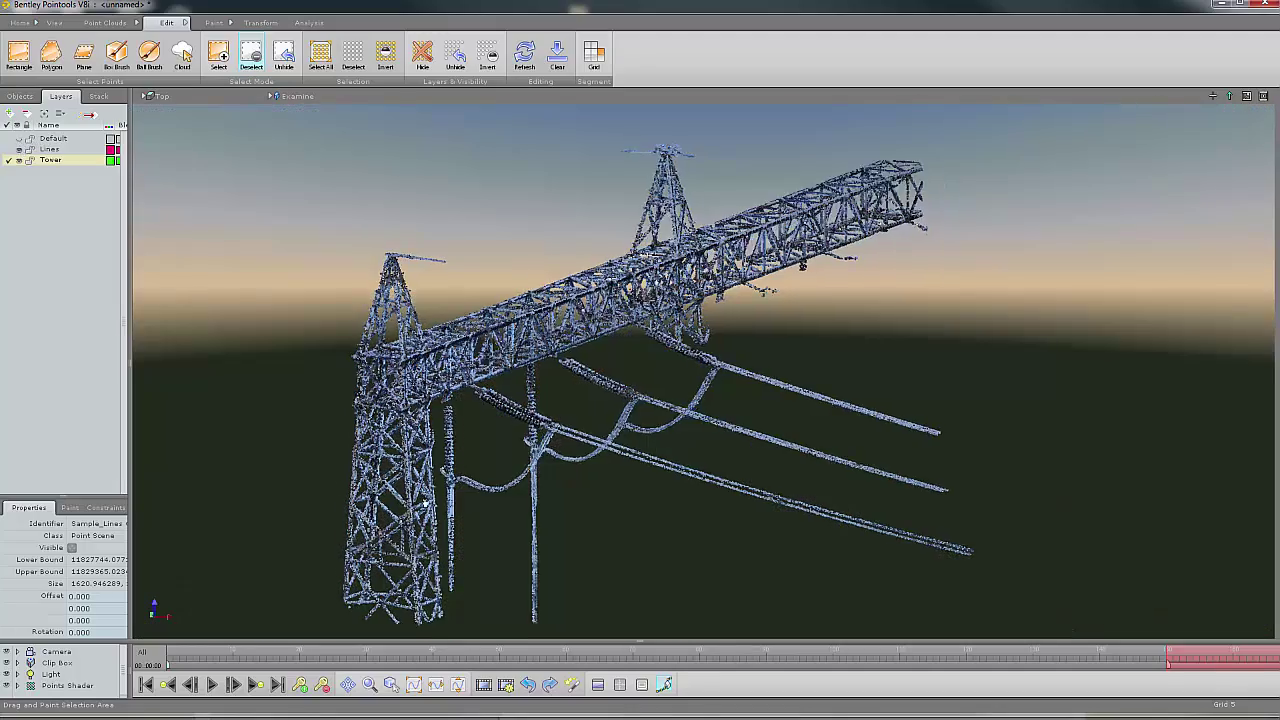
{"action": "left_click", "coordinate": [19, 149]}
{"action": "left_click_drag", "start_coordinate": [516, 509], "coordinate": [435, 497]}
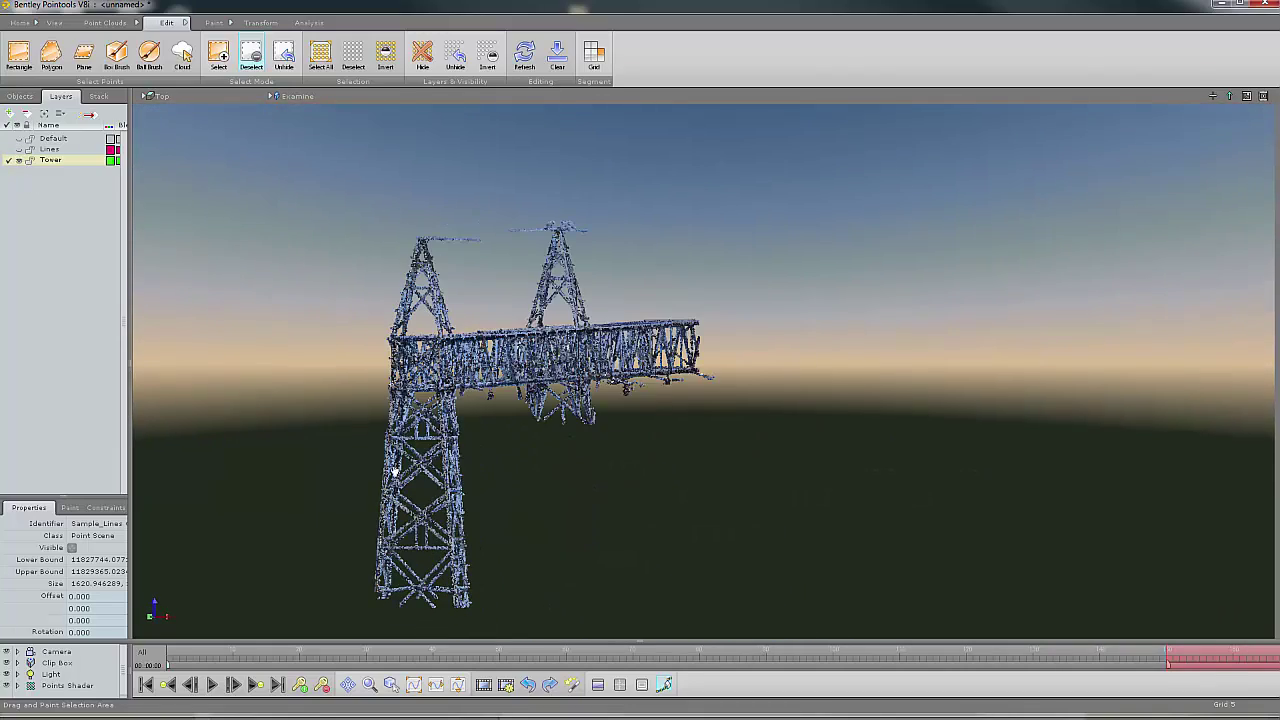